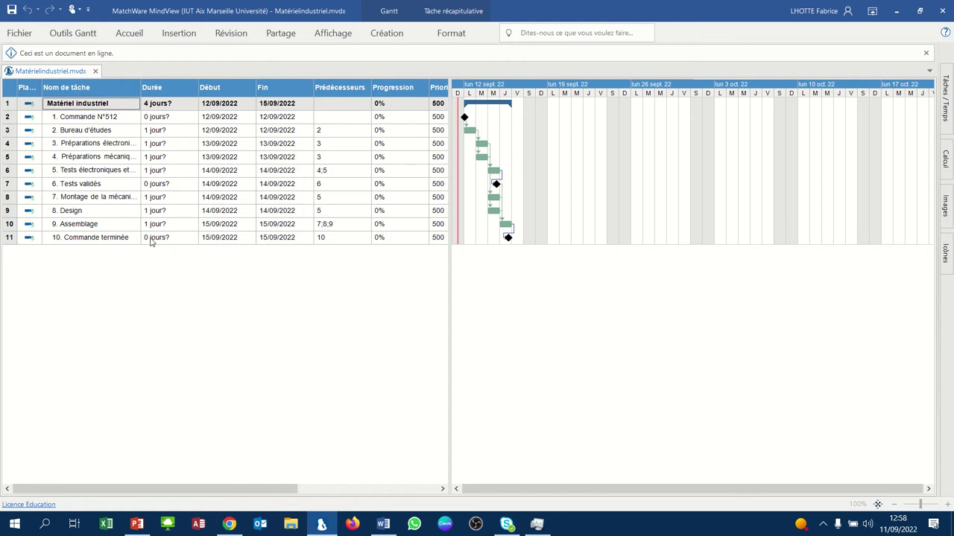
Set the document's default duration unit to Semaines in the project management options and apply it.
right_click(196, 333)
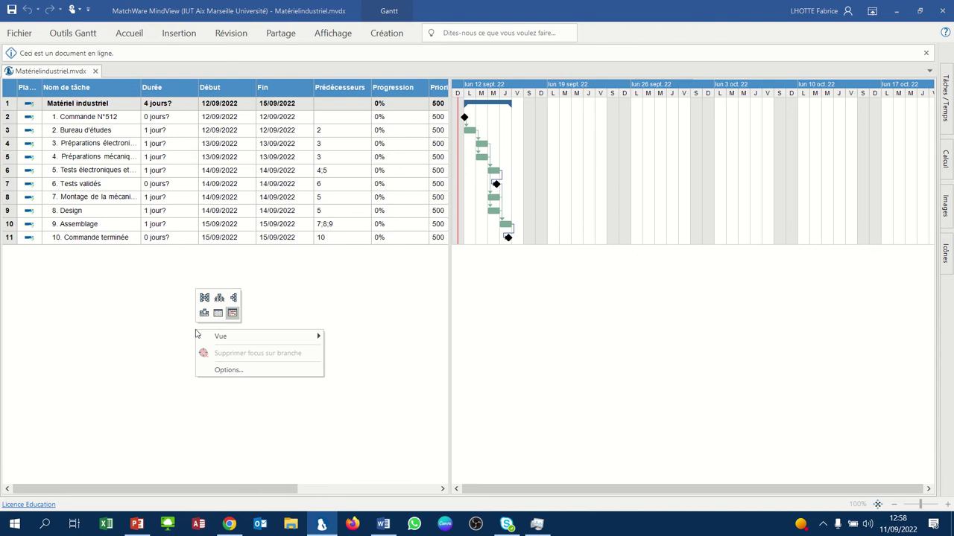
click(219, 371)
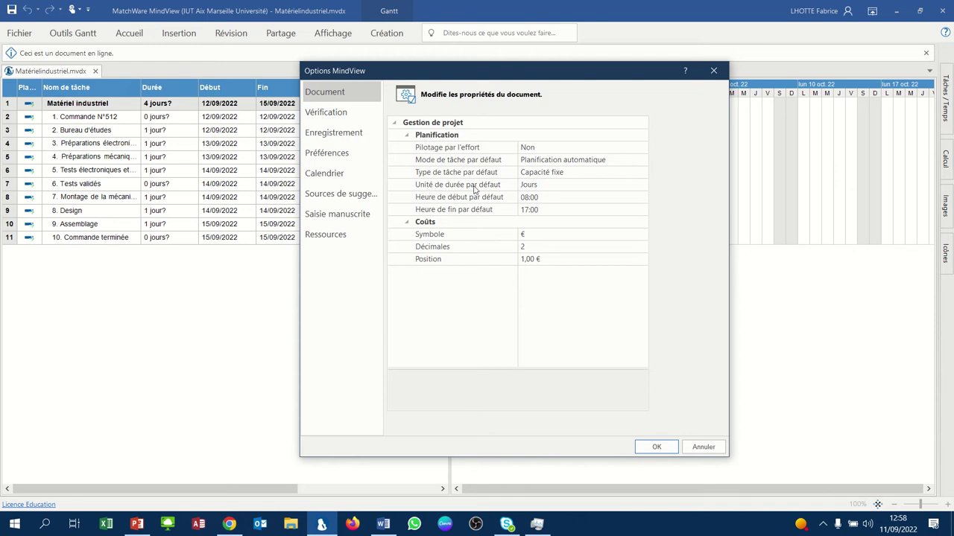
click(530, 189)
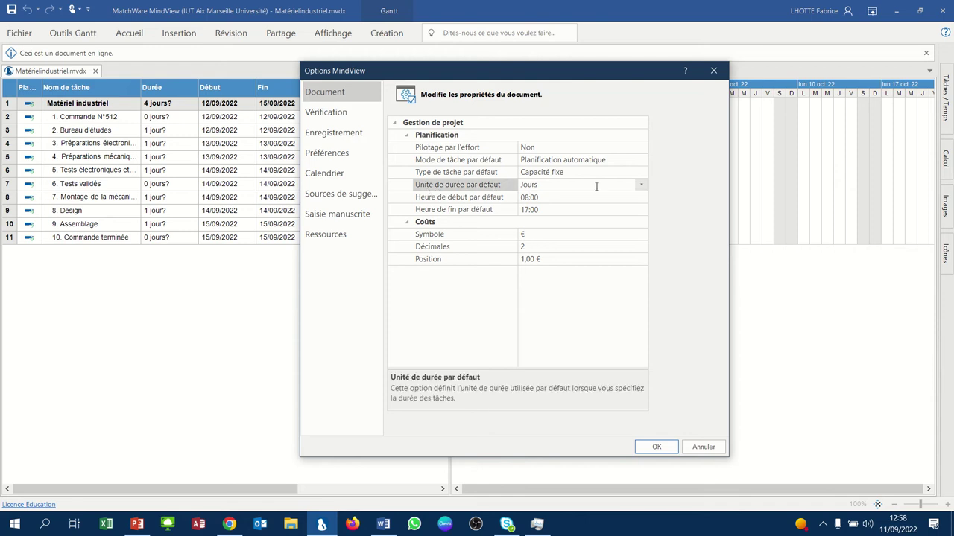
click(640, 185)
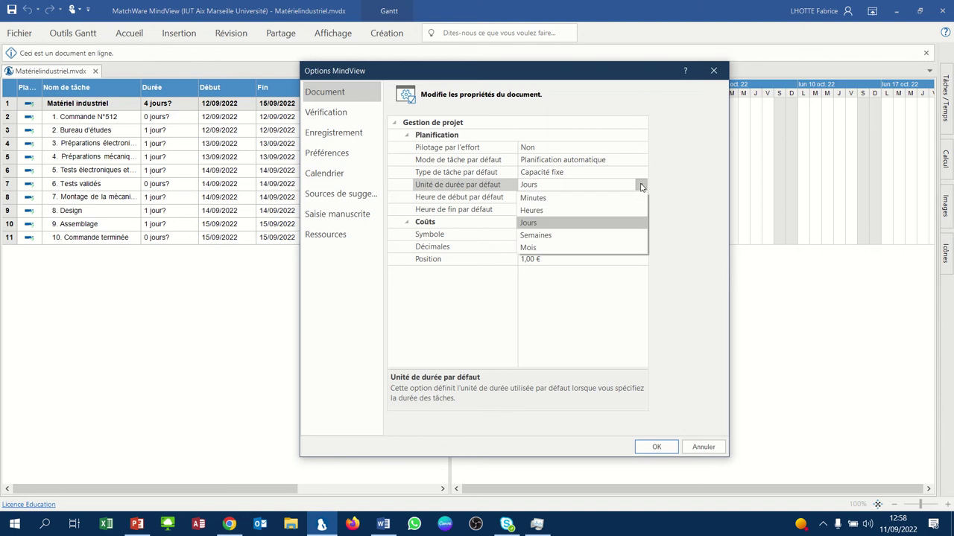
click(600, 237)
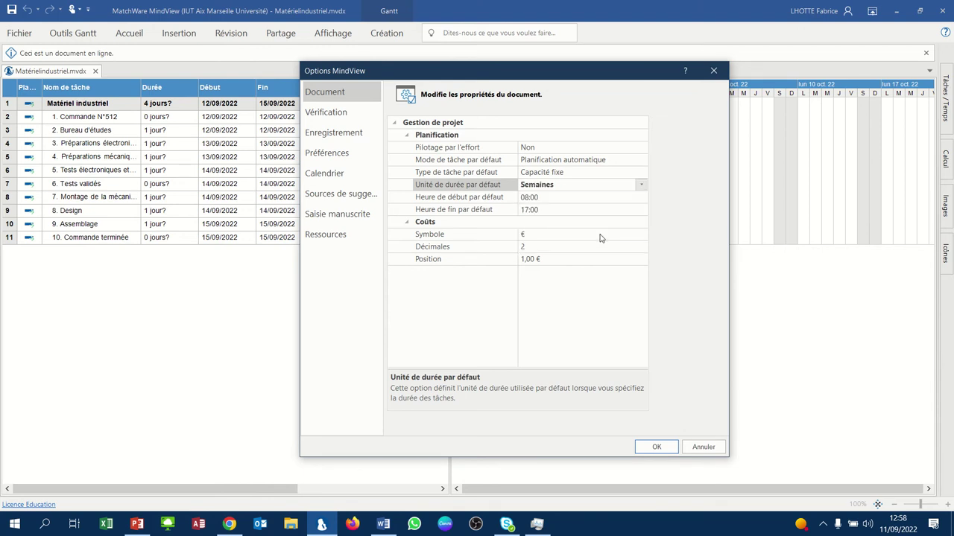
click(654, 449)
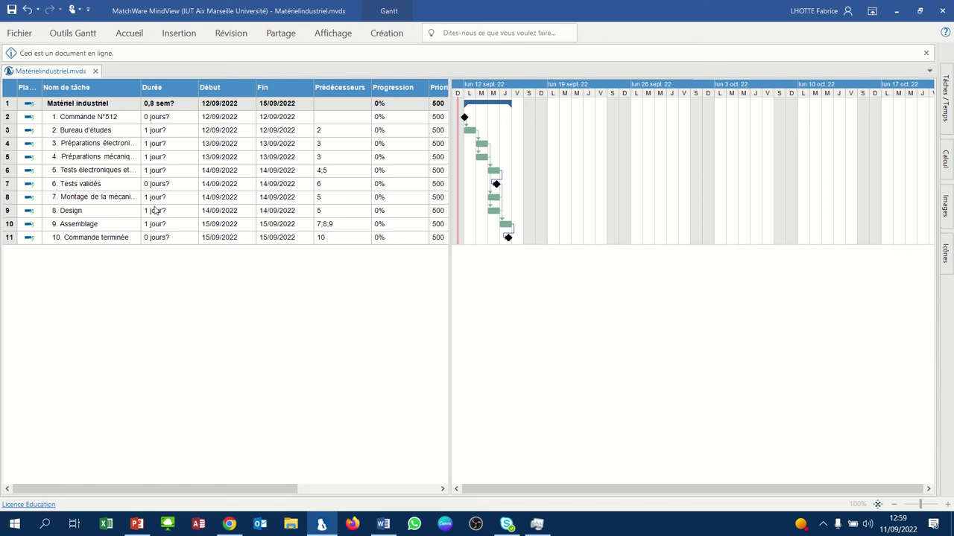
Set the duration of Commande N°512 to 0 weeks and of Bureau d'études to 18 weeks.
click(151, 118)
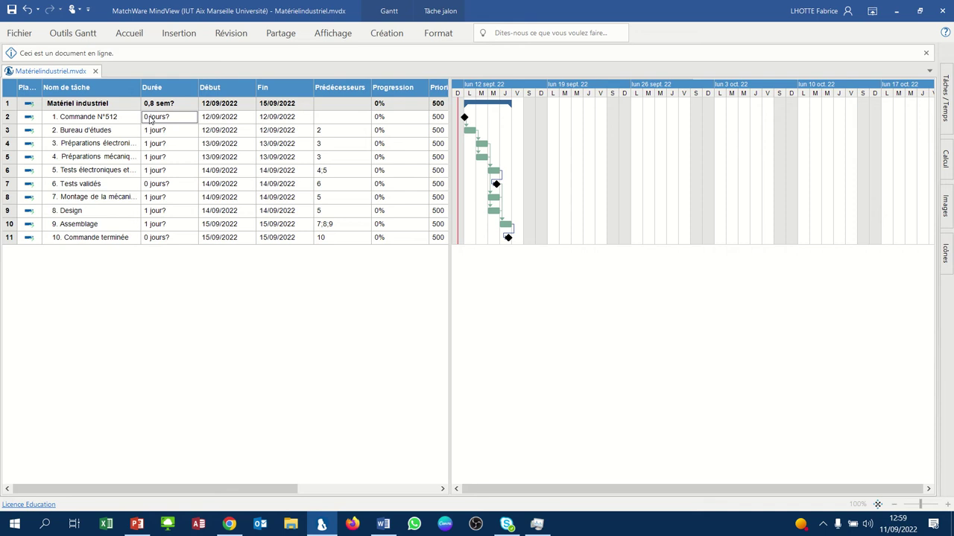
text(0sd)
key(BackSpace)
key(Return)
click(154, 133)
text(18s)
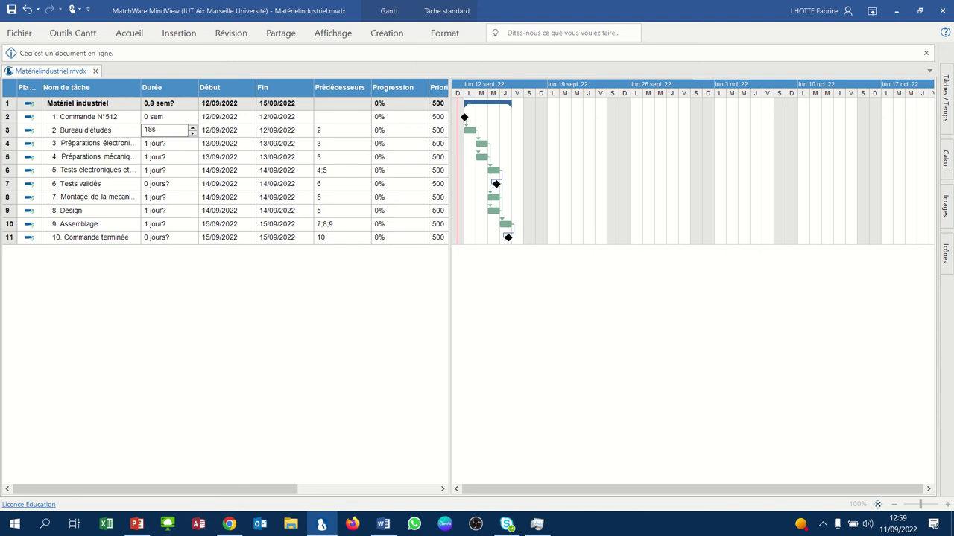
key(Return)
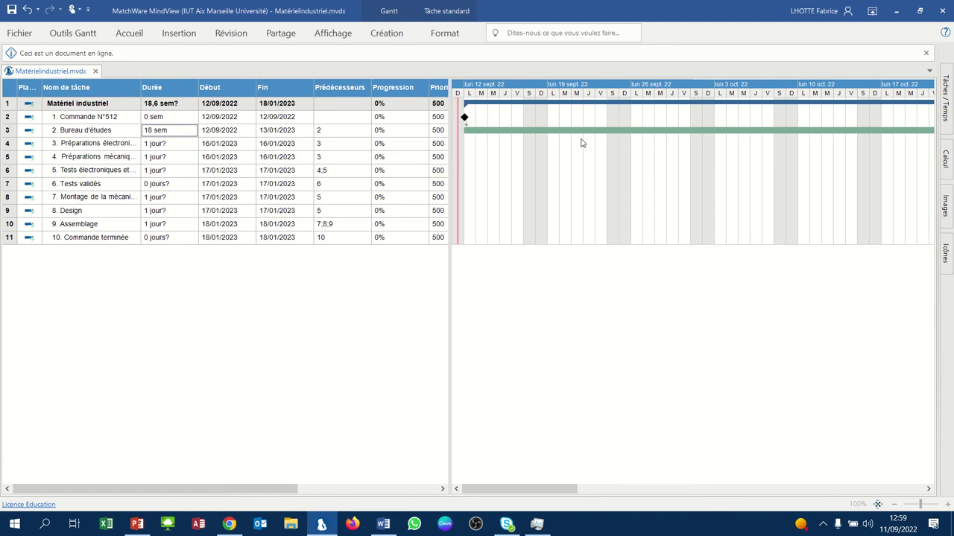
Set the duration of task 3, the electronic preparations, to 30 weeks and of task 4, the mechanical preparations, to 20 weeks.
click(171, 147)
text(30 sem)
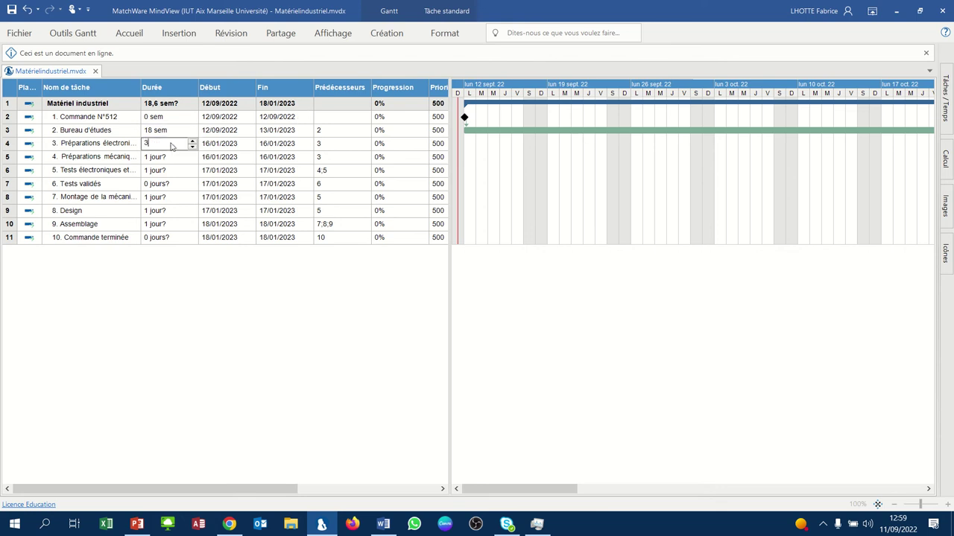
key(Return)
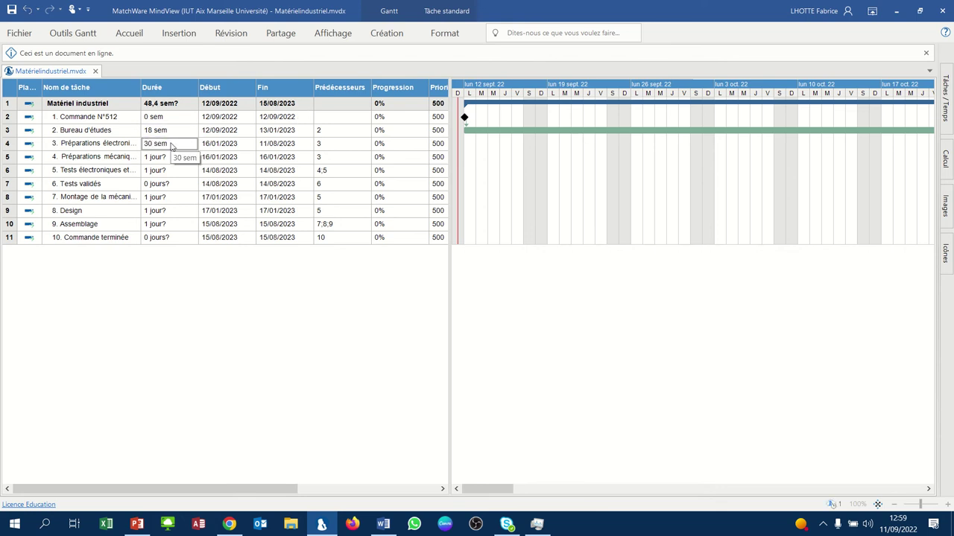
click(165, 159)
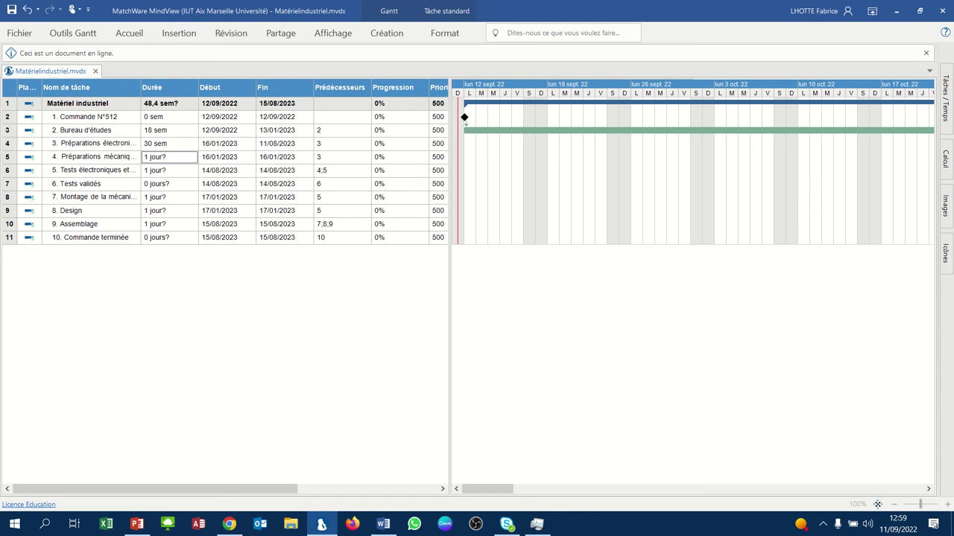
text(20s)
key(Return)
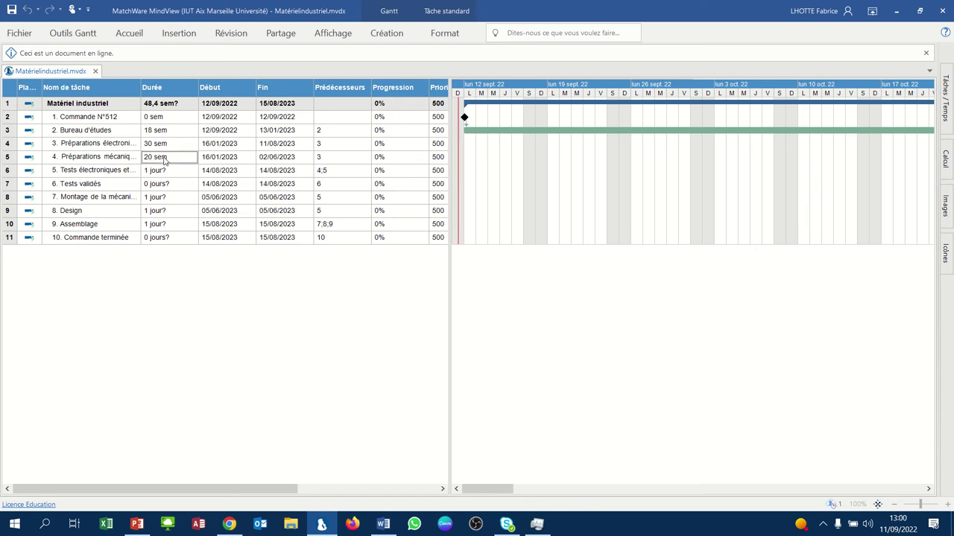
Set the duration of task 5, the electronic tests, to 50 weeks and of the Tests validés milestone to 0 weeks.
click(567, 490)
drag(572, 495, 805, 492)
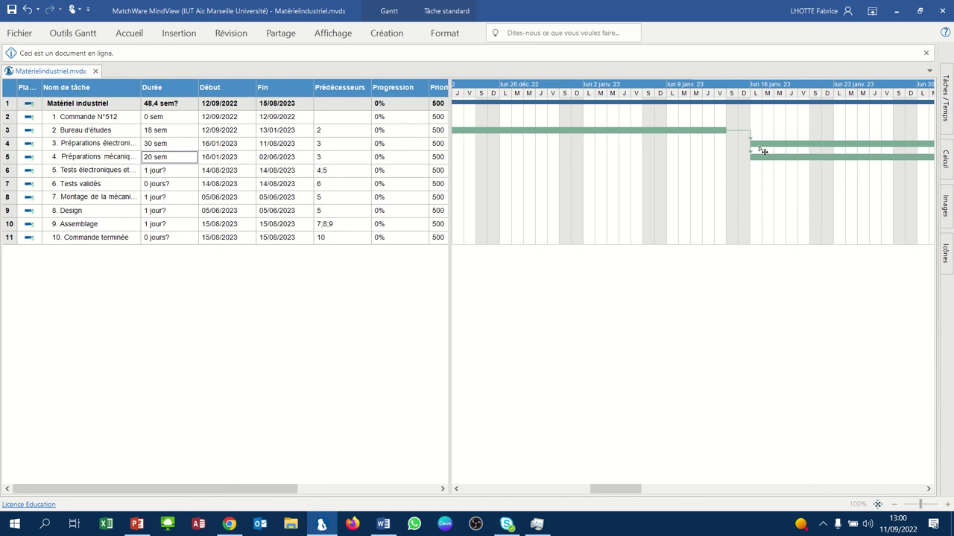
click(156, 184)
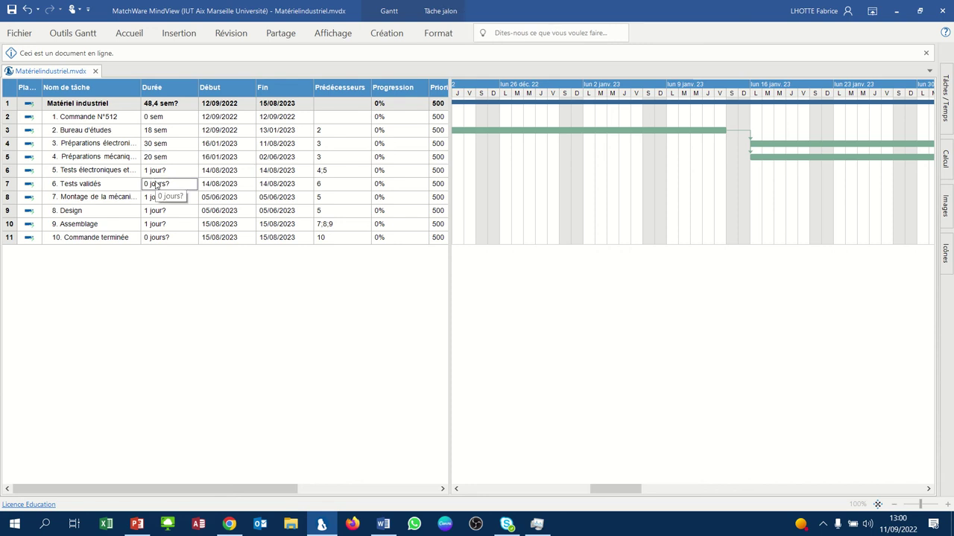
click(157, 173)
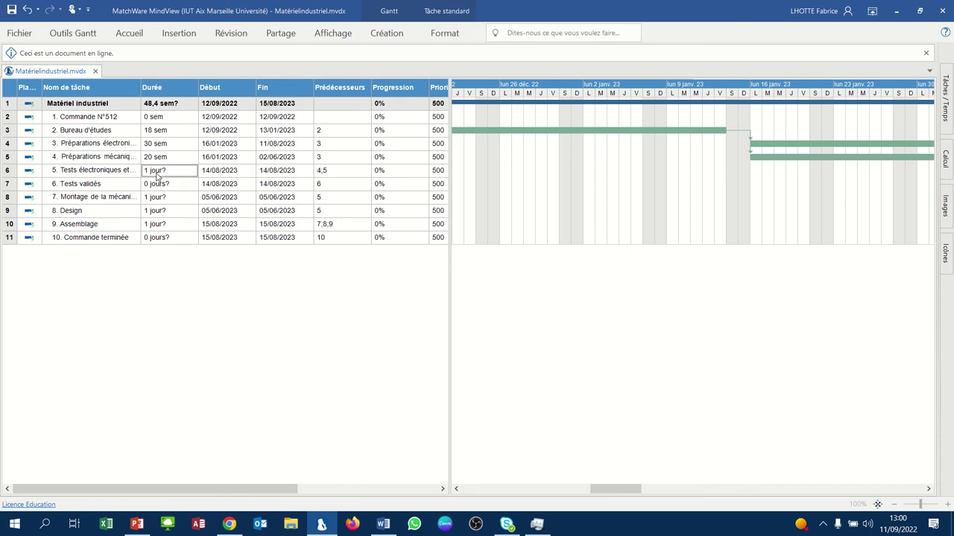
text(50s)
key(Return)
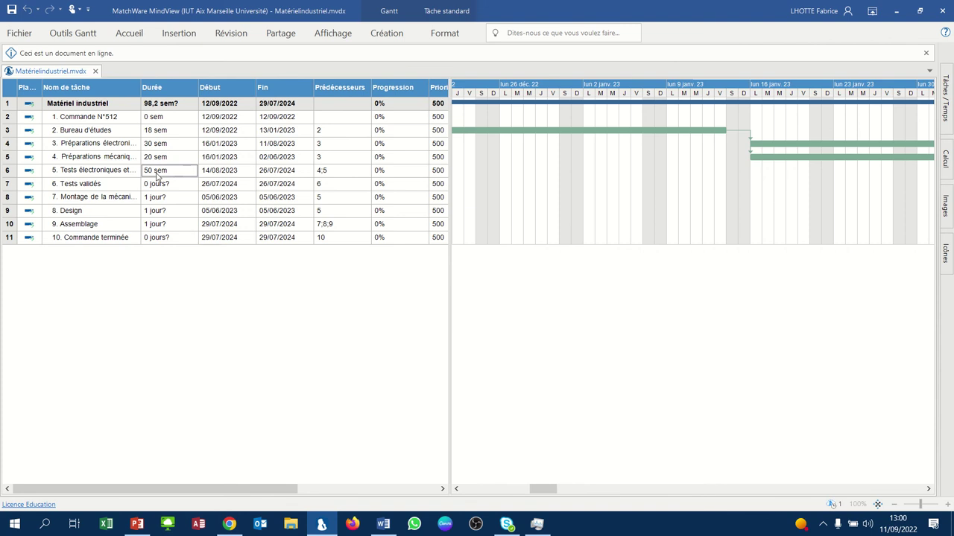
click(159, 186)
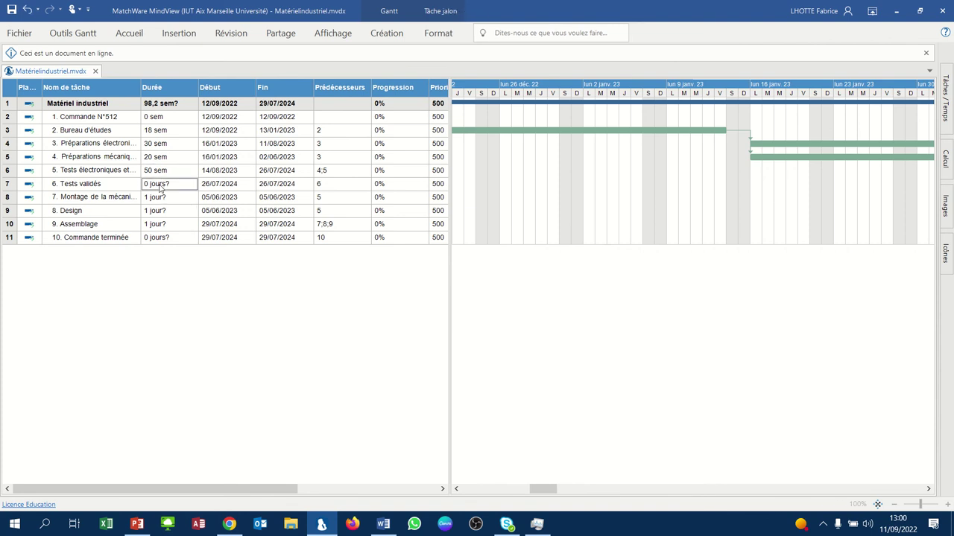
text(0s)
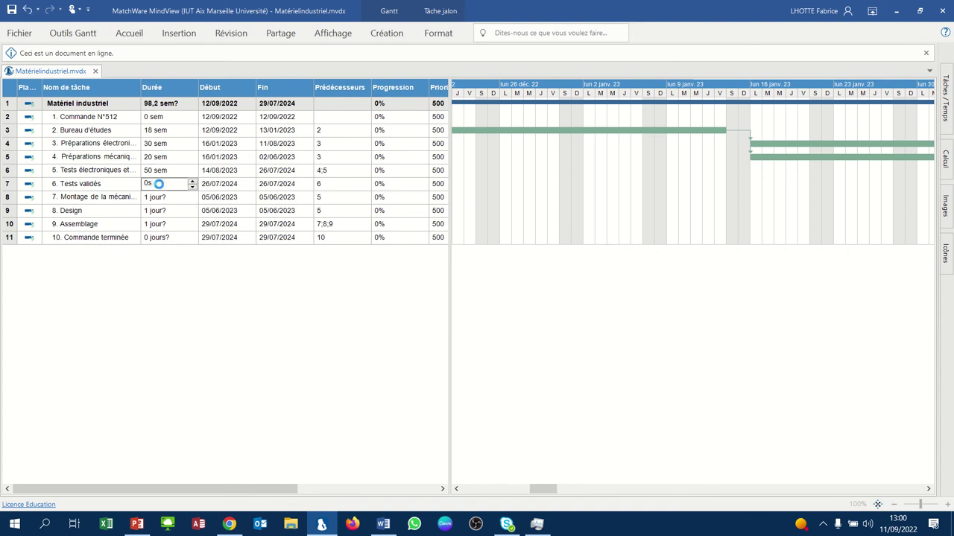
key(Return)
Set the duration of task 7, the mechanical assembly (Montage), to 45 weeks and of Design to 35 weeks.
click(155, 198)
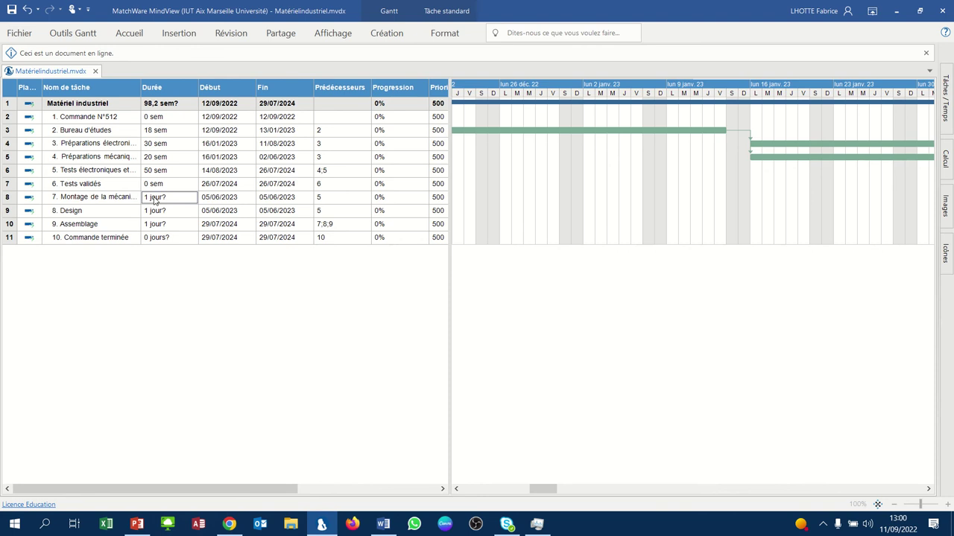
text(45s)
key(Return)
click(149, 213)
text(15s)
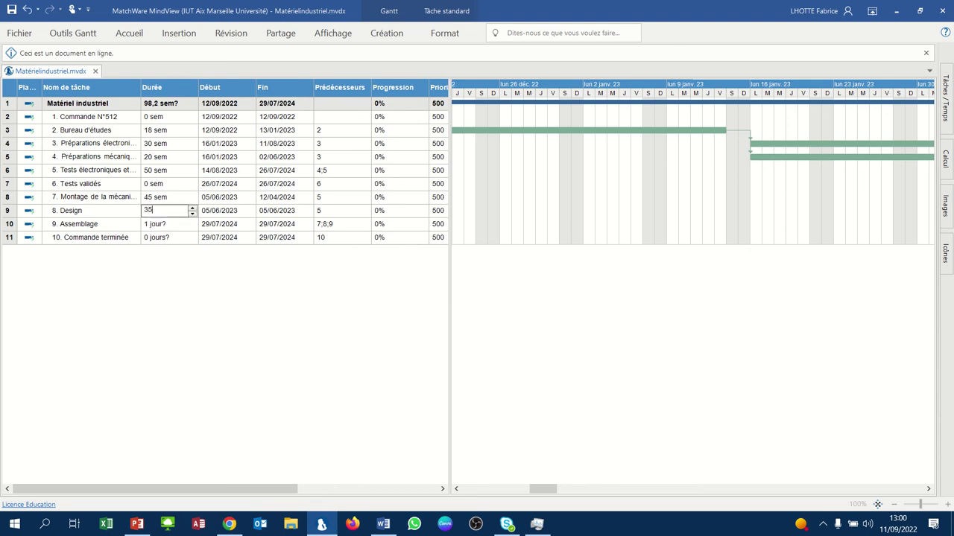
key(Return)
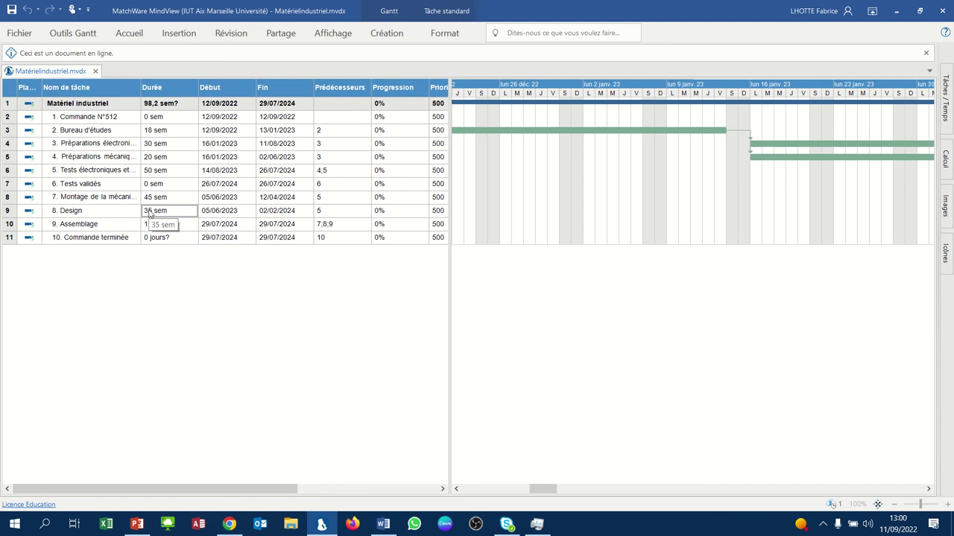
Set the duration of Assemblage to 22 weeks and of the Commande terminée milestone to 0 weeks.
click(149, 225)
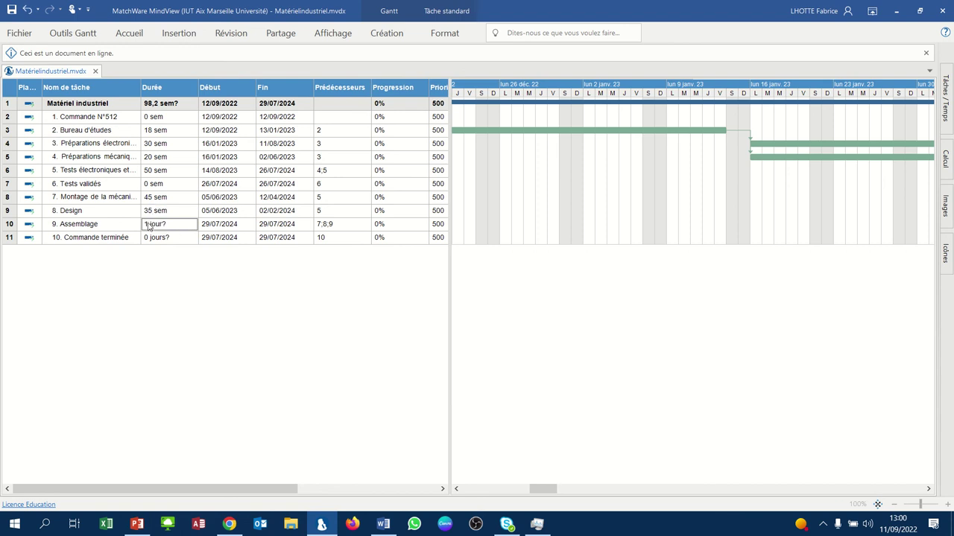
text(22s)
key(Return)
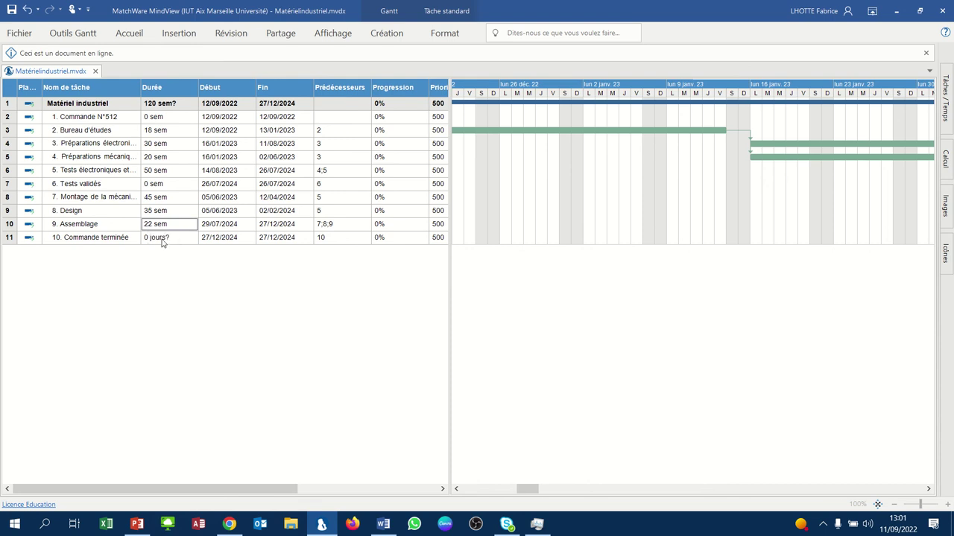
click(162, 239)
text(0s)
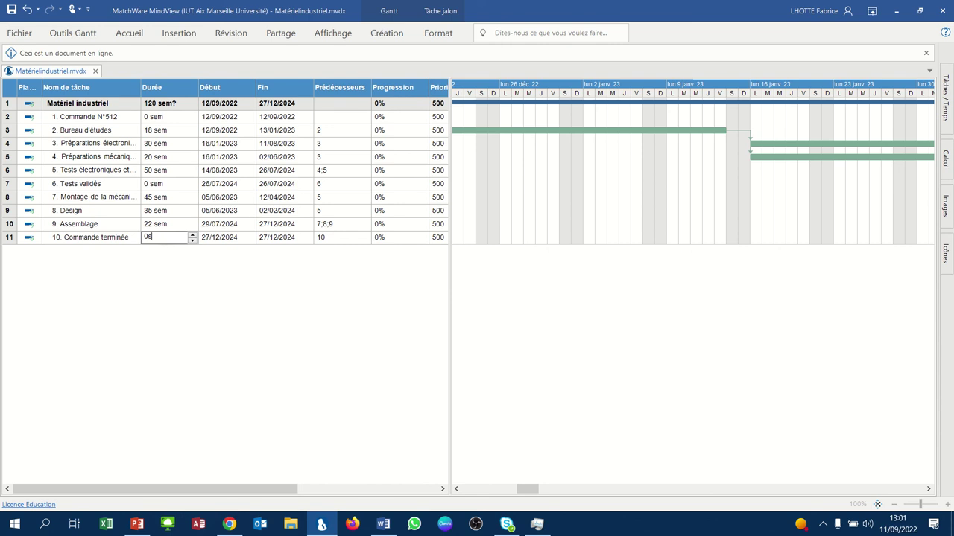
key(Return)
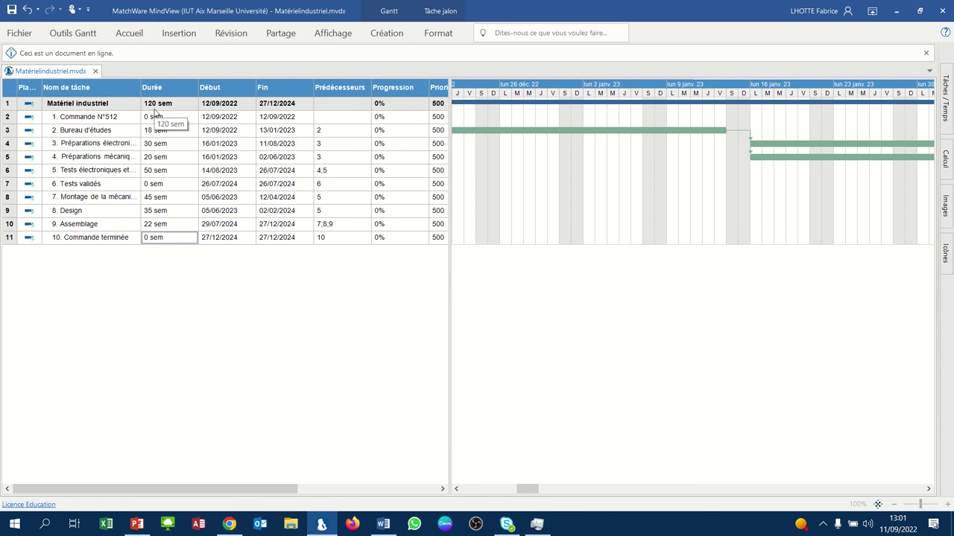
Examine the end of the Gantt timeline around the Commande terminée milestone.
scroll(626, 488, right, 1)
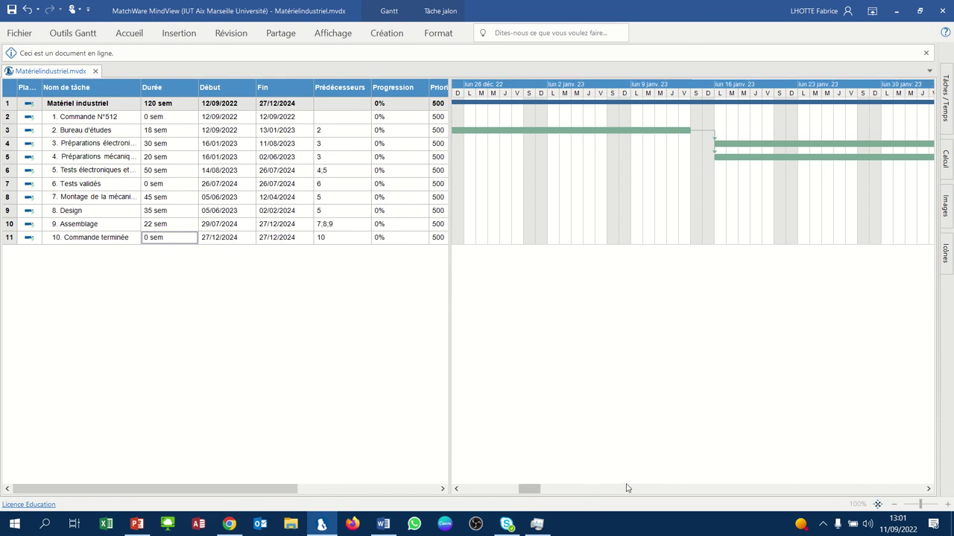
drag(544, 492, 278, 446)
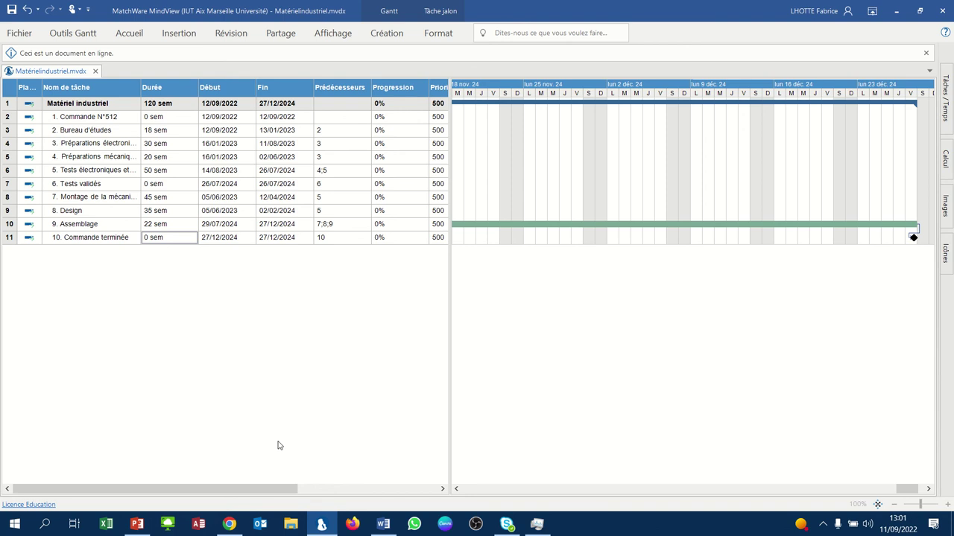
mouse_move(342, 6)
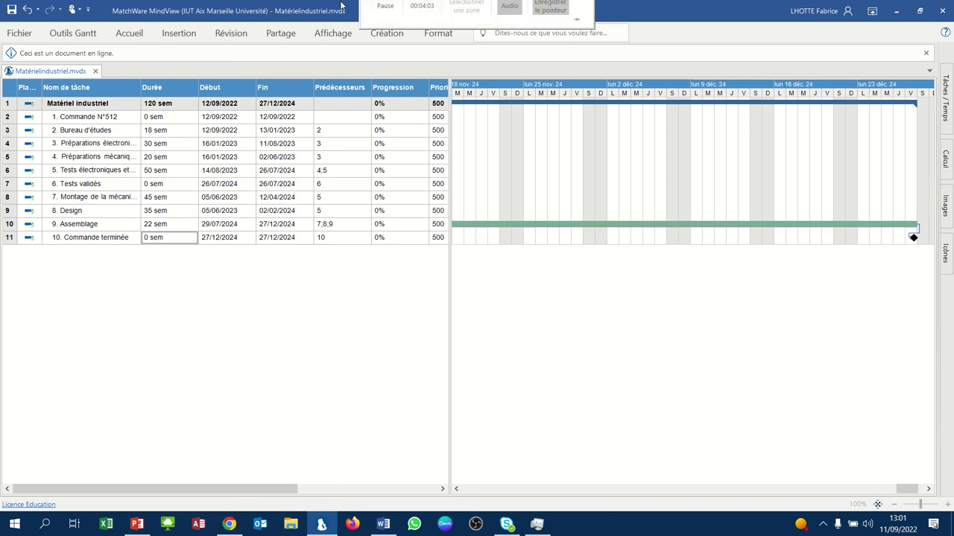